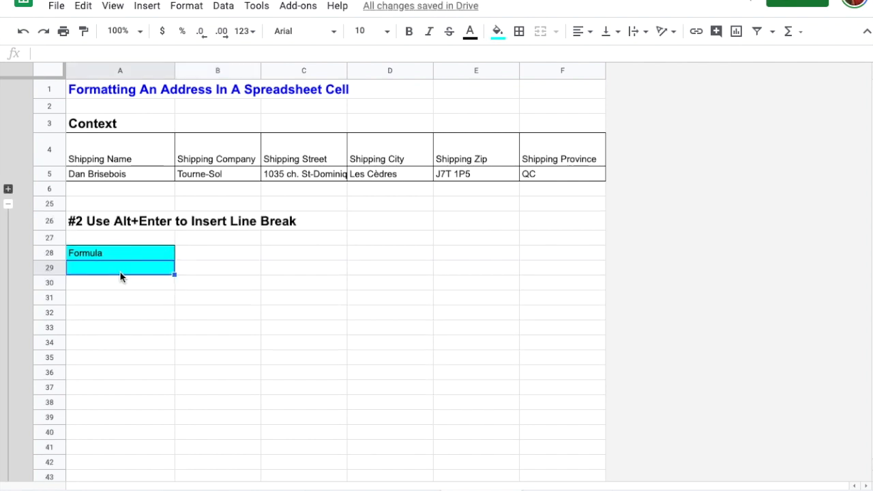
Step: Enter the shipping name and 'Tourne-Sol' on separate lines in A29, followed by extra blank lines
{"action": "double_click", "coordinate": [118, 268]}
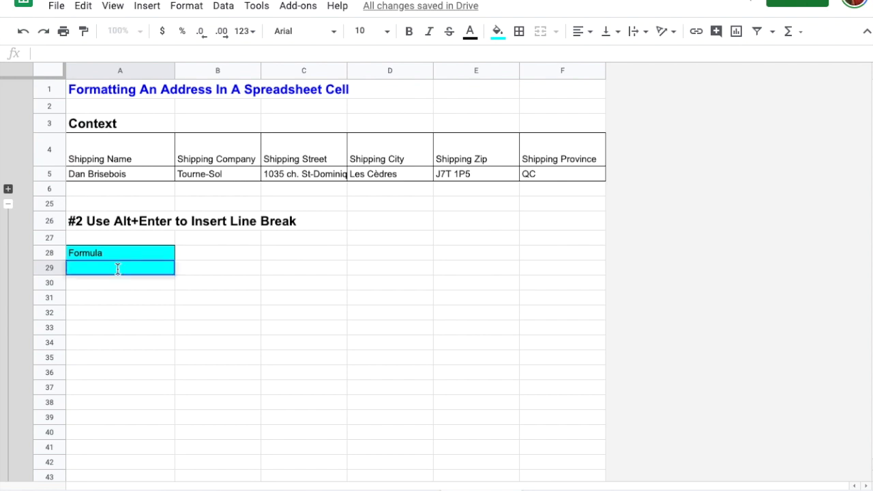
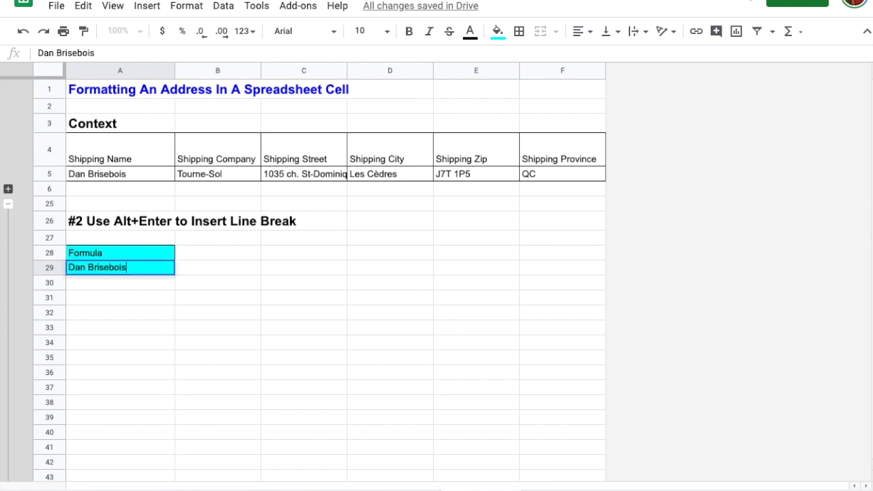
{"action": "key", "text": "alt+Return"}
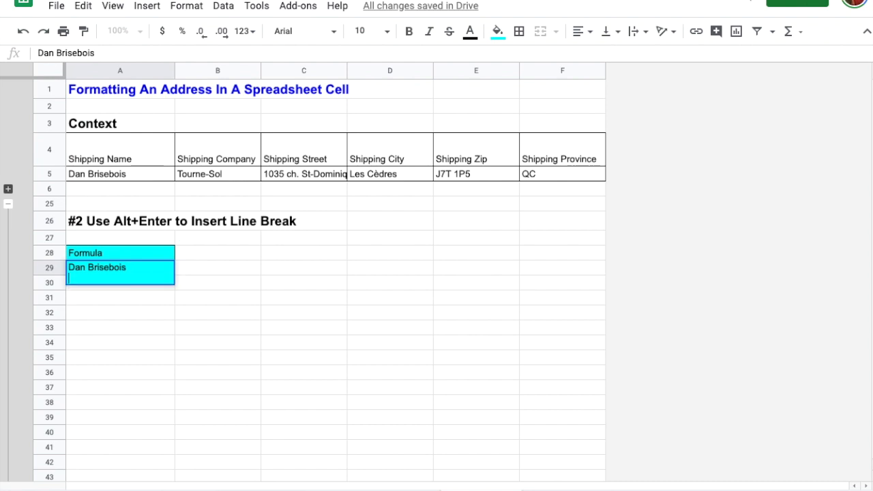
{"action": "type", "text": "Tourne-Sol"}
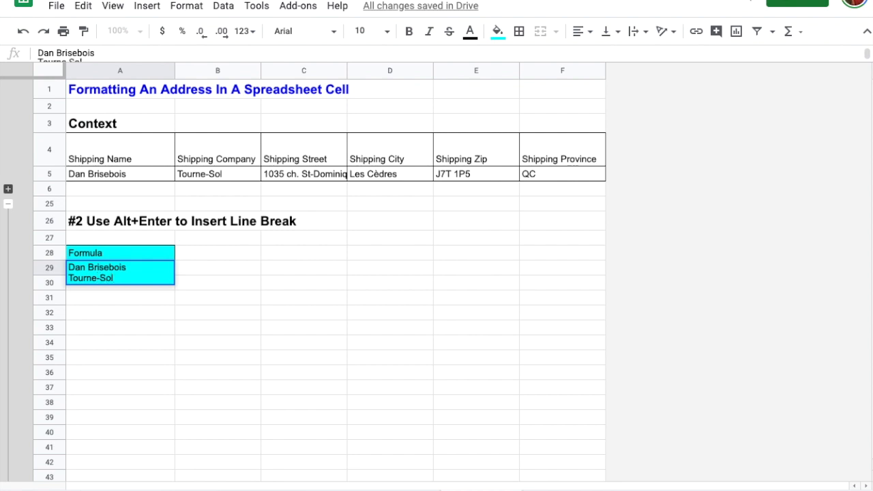
{"action": "key", "text": "alt+Return"}
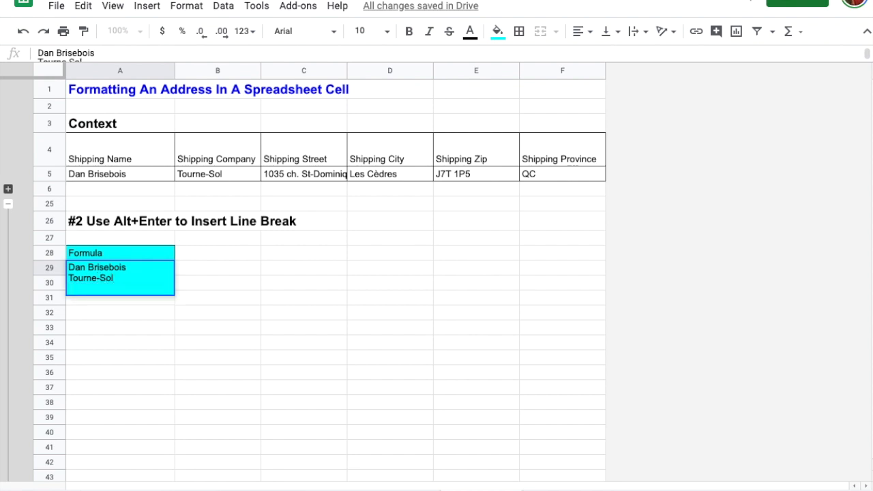
{"action": "key", "text": "alt+Return"}
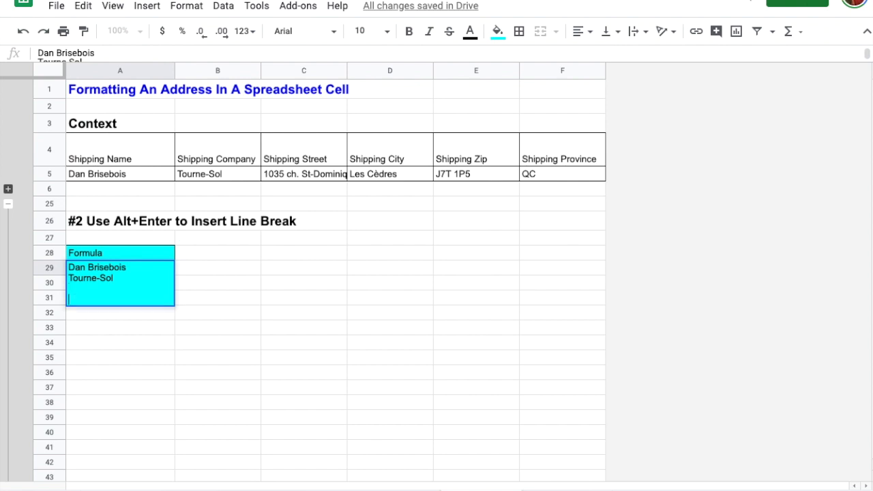
{"action": "key", "text": "alt+Return"}
{"action": "key", "text": "alt+Return"}
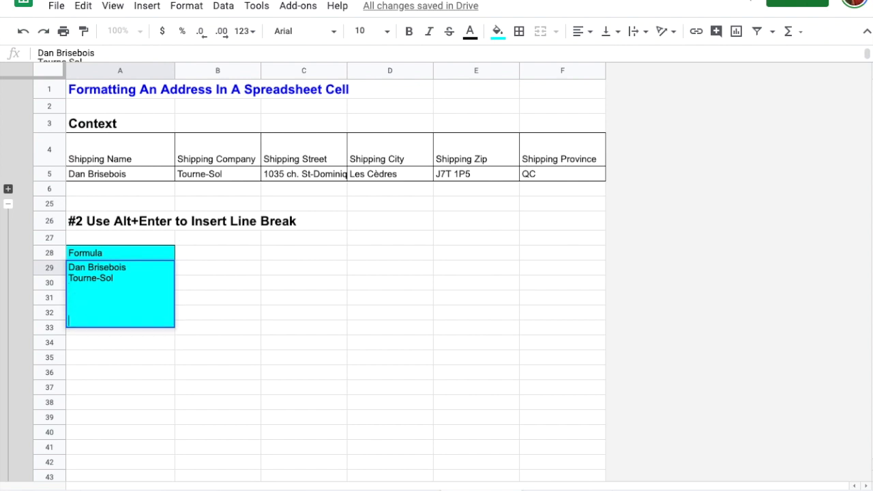
{"action": "key", "text": "Return"}
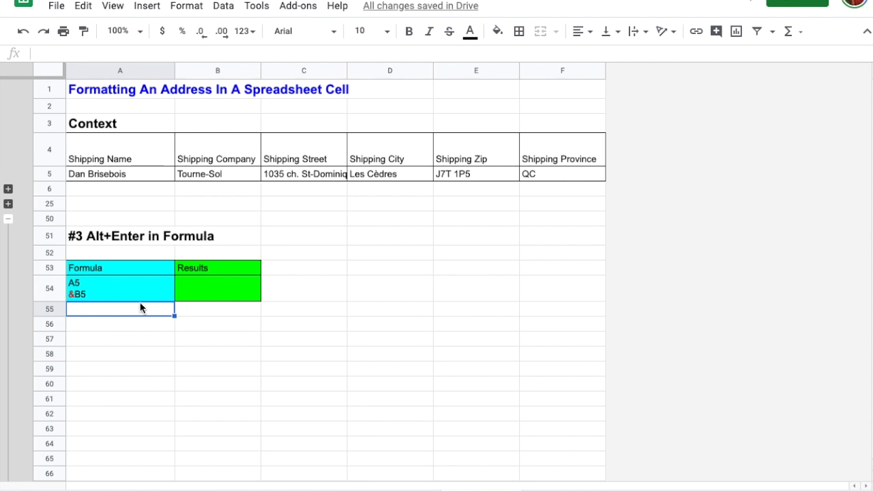
Step: Compare the A54 example with A5, then enter =A5 and &B5 on two lines in B54
{"action": "left_click", "coordinate": [127, 286]}
{"action": "left_click", "coordinate": [140, 173]}
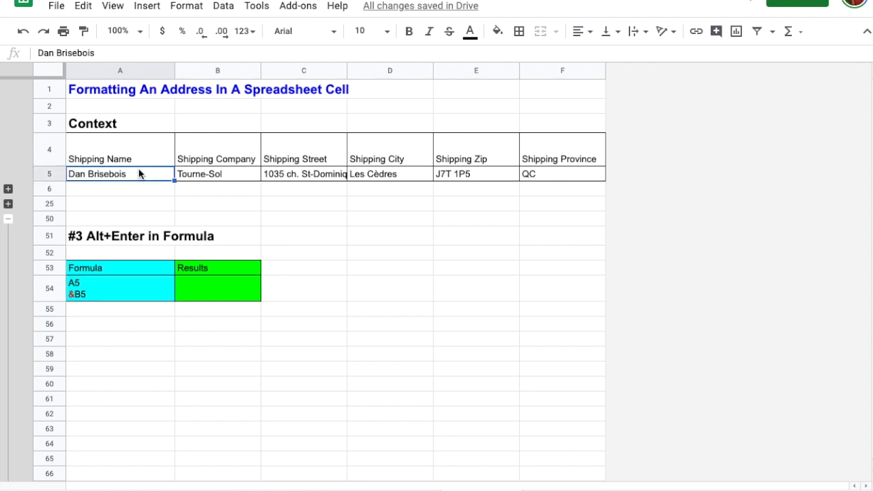
{"action": "left_click", "coordinate": [91, 288]}
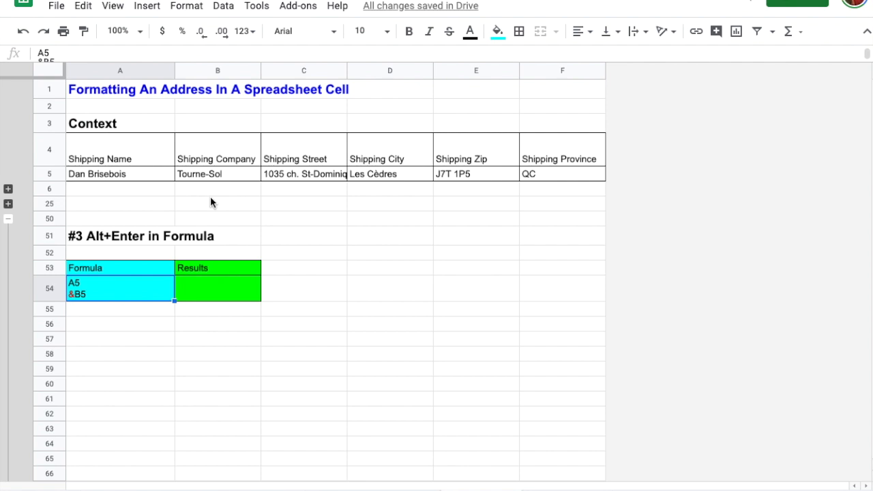
{"action": "left_click", "coordinate": [206, 288]}
{"action": "type", "text": "=A5"}
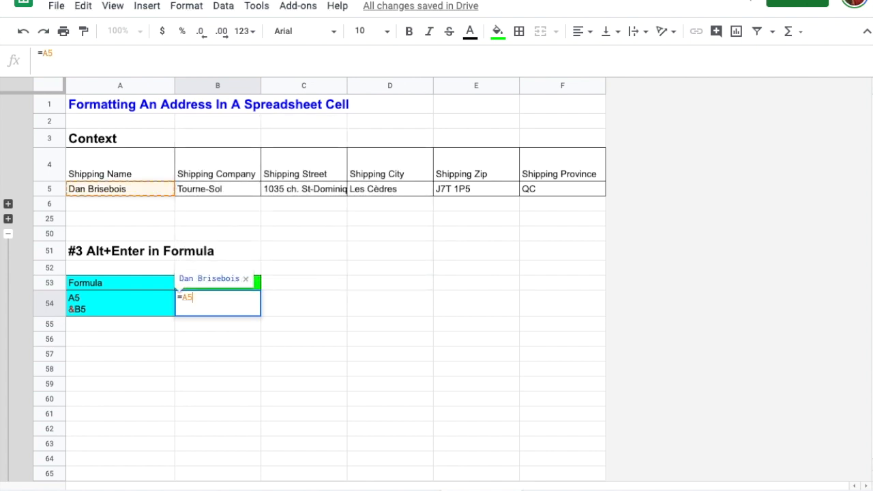
{"action": "key", "text": "alt+Return"}
{"action": "type", "text": "&"}
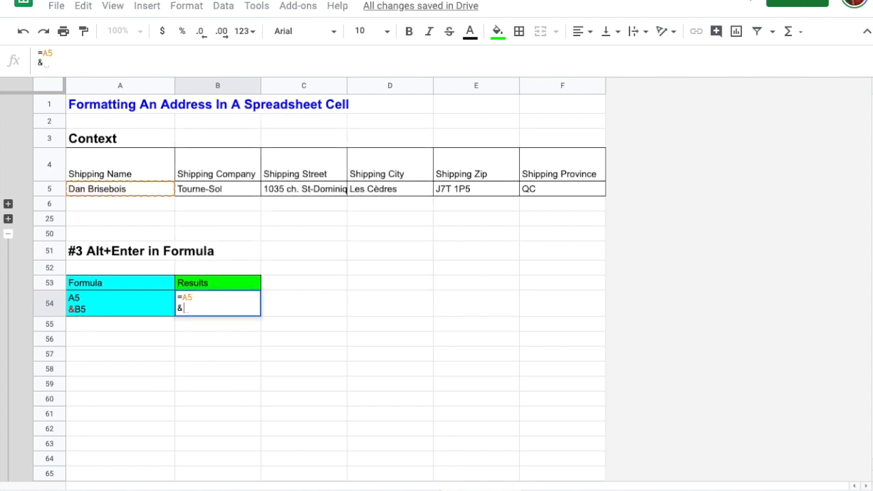
{"action": "type", "text": "B5"}
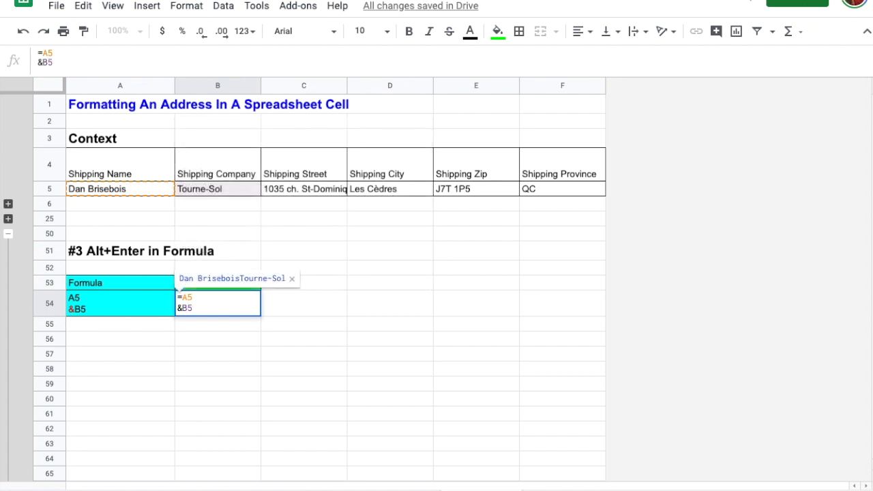
{"action": "key", "text": "Return"}
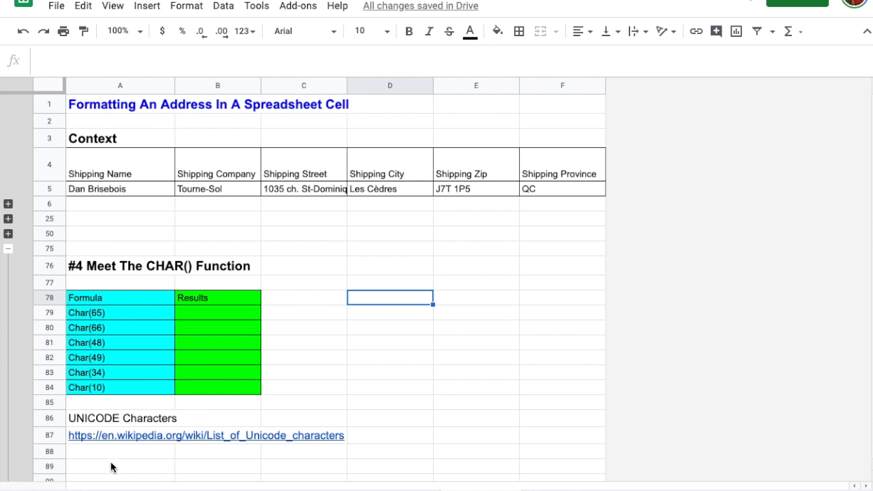
Step: Enter =Char(65) in B79 and =Char(66) in B80, returning A and B
{"action": "mouse_move", "coordinate": [107, 443]}
{"action": "left_click", "coordinate": [206, 312]}
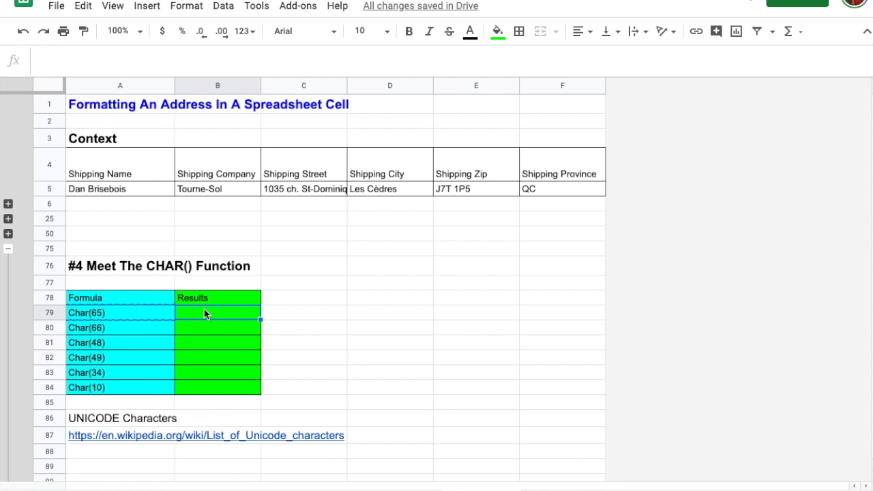
{"action": "type", "text": "=Char"}
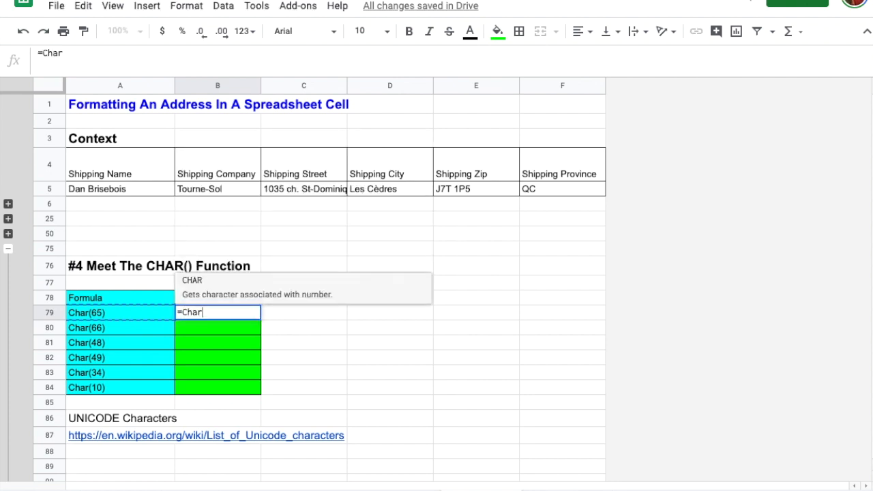
{"action": "type", "text": "("}
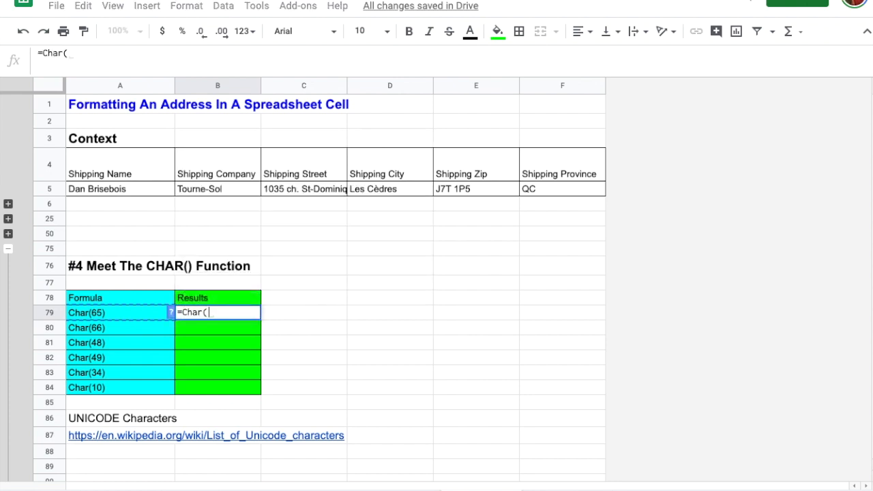
{"action": "type", "text": "65)"}
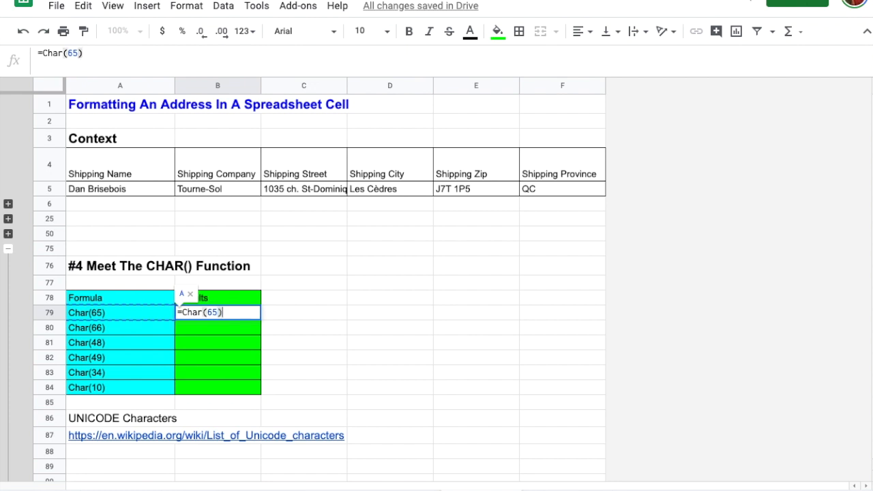
{"action": "key", "text": "Return"}
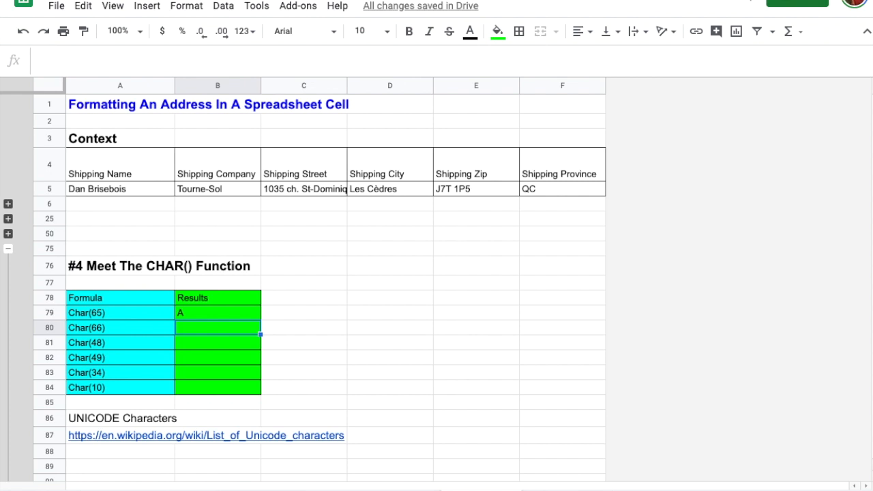
{"action": "type", "text": "=Char("}
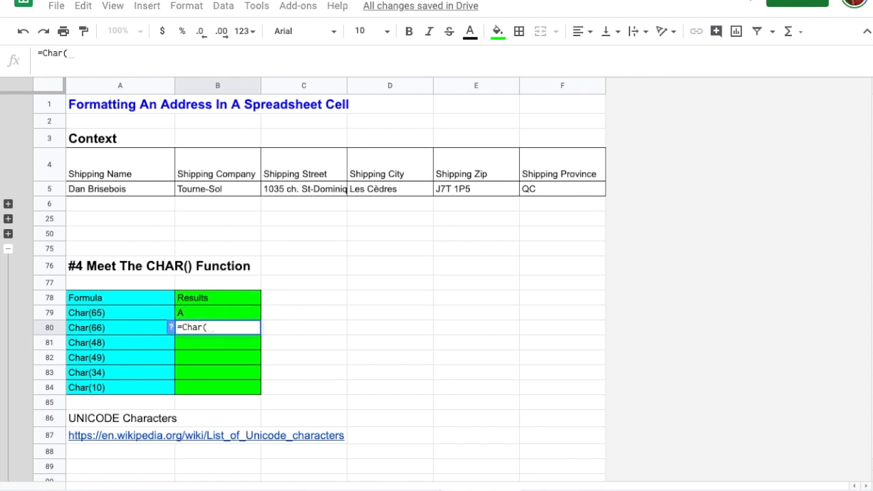
{"action": "type", "text": "66)"}
{"action": "key", "text": "Return"}
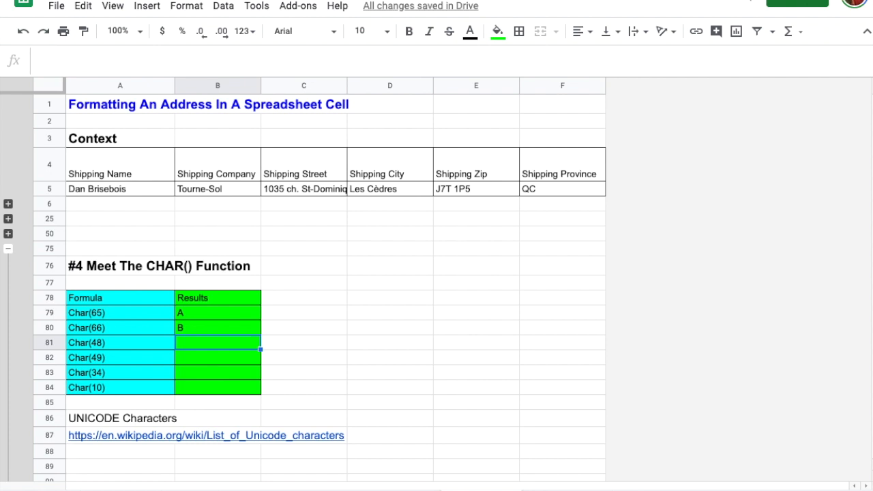
Step: Enter =Char(48), =Char(49), =Char(34) and =Char(10) in B81 through B84
{"action": "type", "text": "=C"}
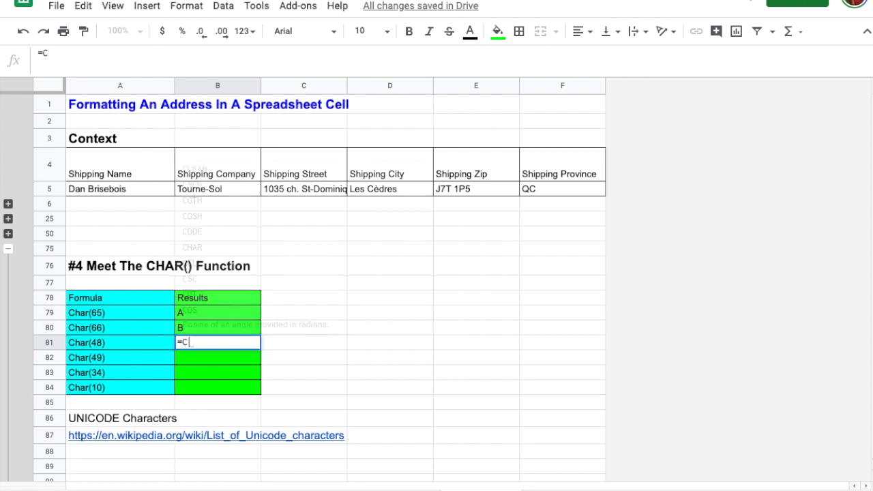
{"action": "type", "text": "har(48)"}
{"action": "key", "text": "Return"}
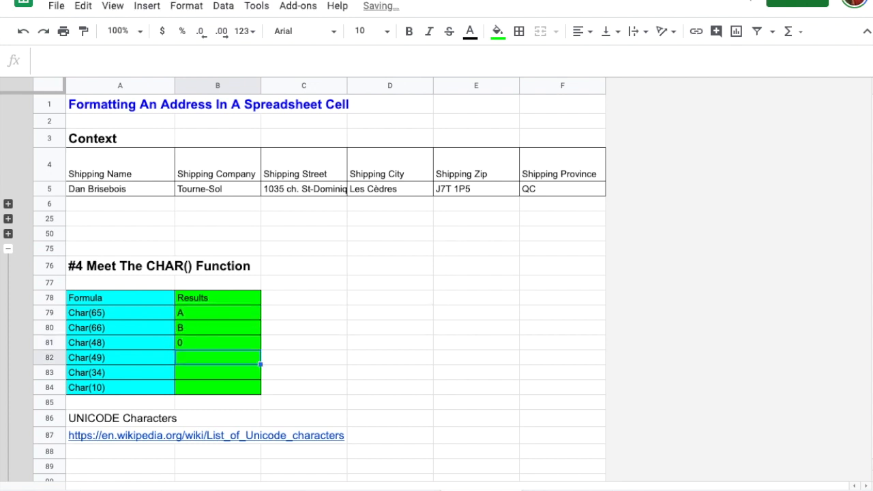
{"action": "type", "text": "=Ch"}
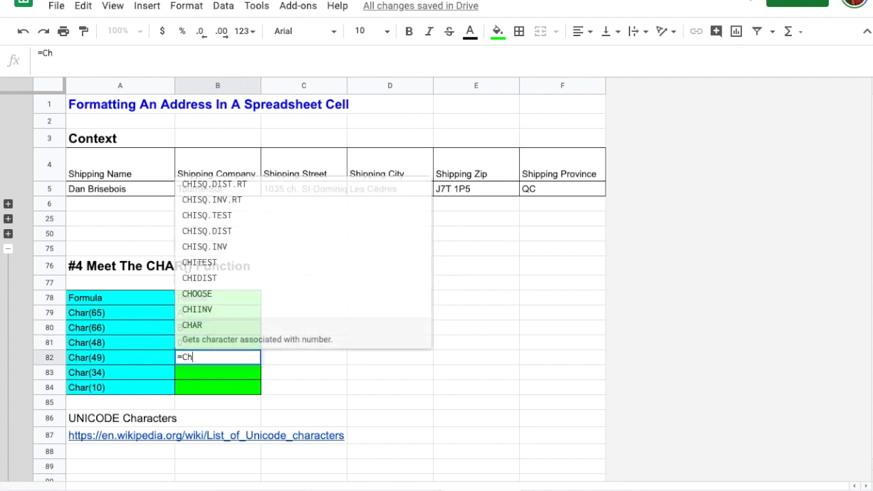
{"action": "type", "text": "ar(49)"}
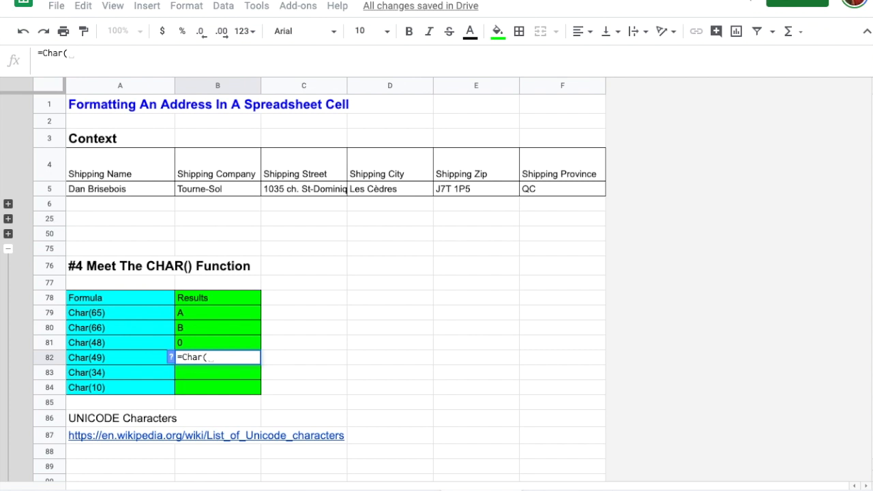
{"action": "key", "text": "Return"}
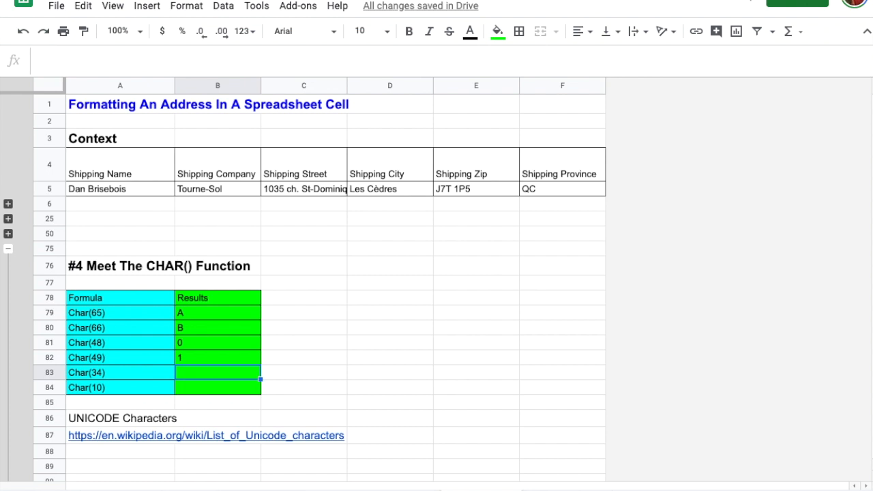
{"action": "type", "text": "=Char"}
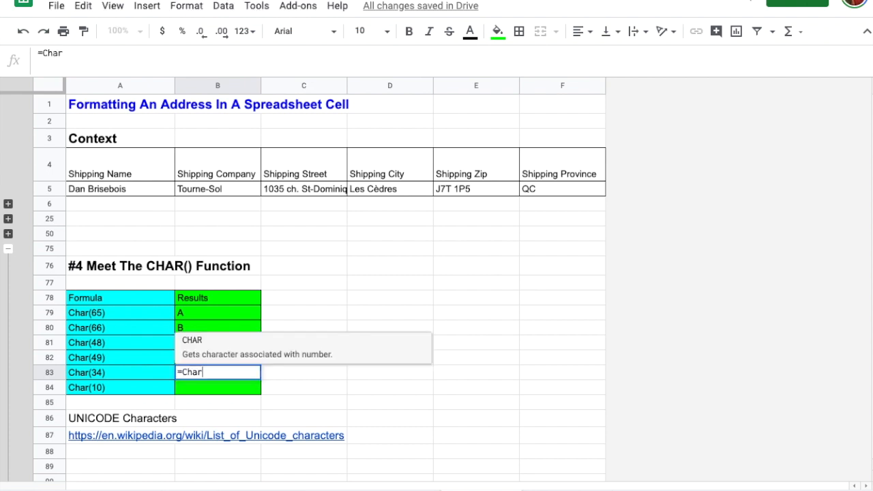
{"action": "type", "text": "(34)"}
{"action": "key", "text": "Return"}
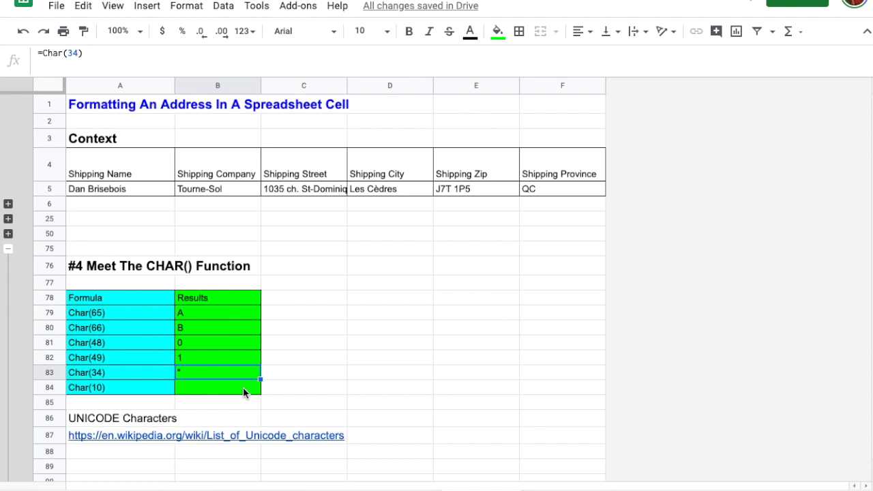
{"action": "left_click", "coordinate": [243, 390]}
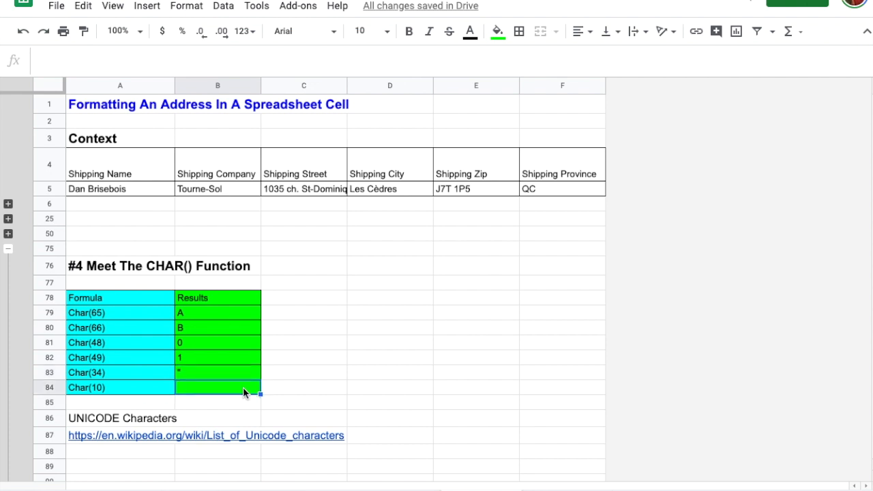
{"action": "type", "text": "=Char(10)"}
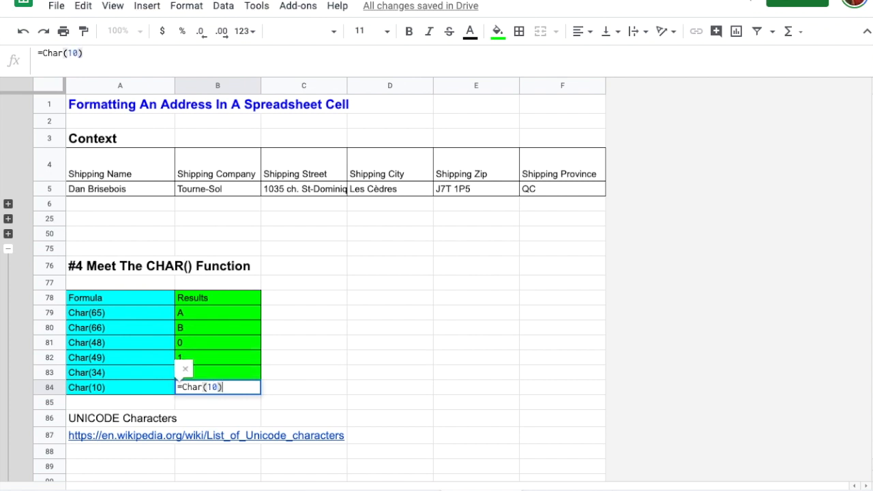
{"action": "key", "text": "Return"}
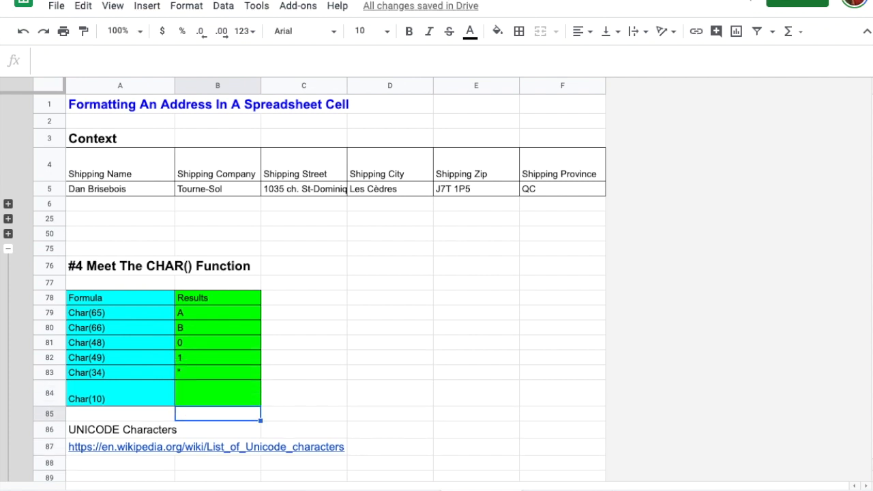
Step: Collapse the CHAR() section rows 76–100 to bring section #5 into view
{"action": "left_click", "coordinate": [8, 249]}
{"action": "left_click", "coordinate": [125, 336]}
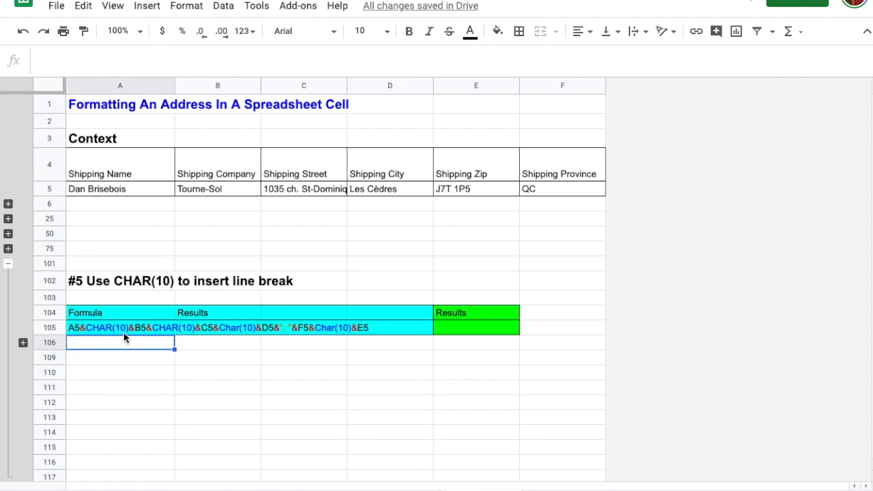
{"action": "left_click", "coordinate": [124, 333]}
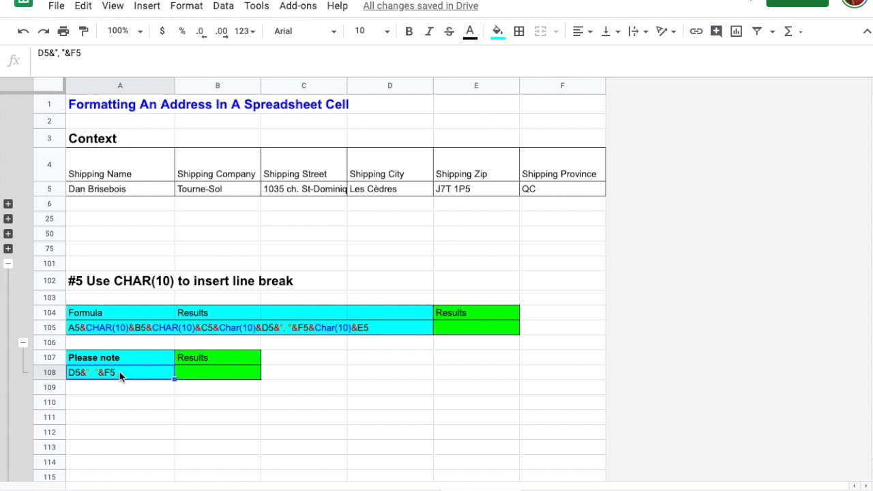
Step: Turn the copied Please note text into a formula in B108, showing 'Les Cèdres, QC'
{"action": "key", "text": "ctrl+c"}
{"action": "left_click", "coordinate": [200, 371]}
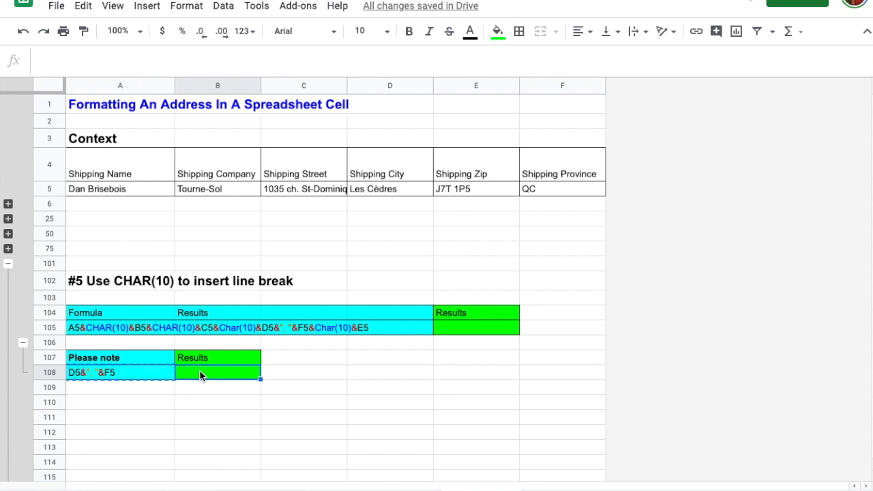
{"action": "type", "text": "="}
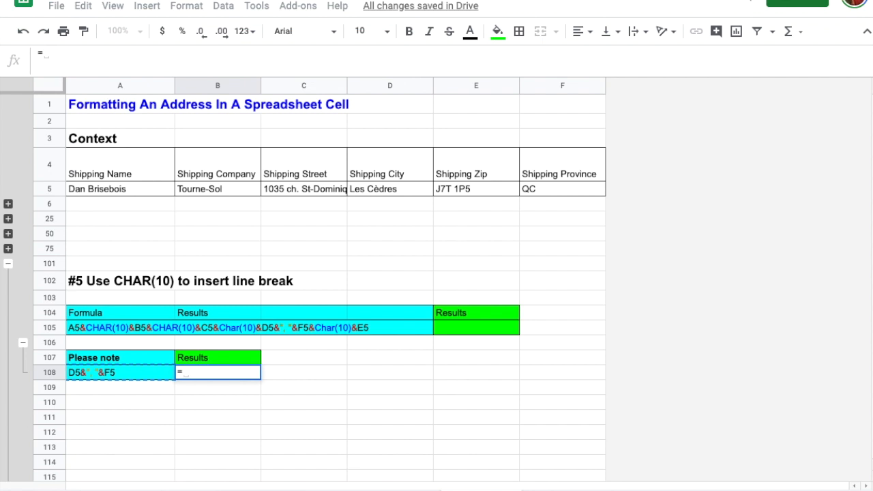
{"action": "key", "text": "ctrl+v"}
{"action": "key", "text": "Return"}
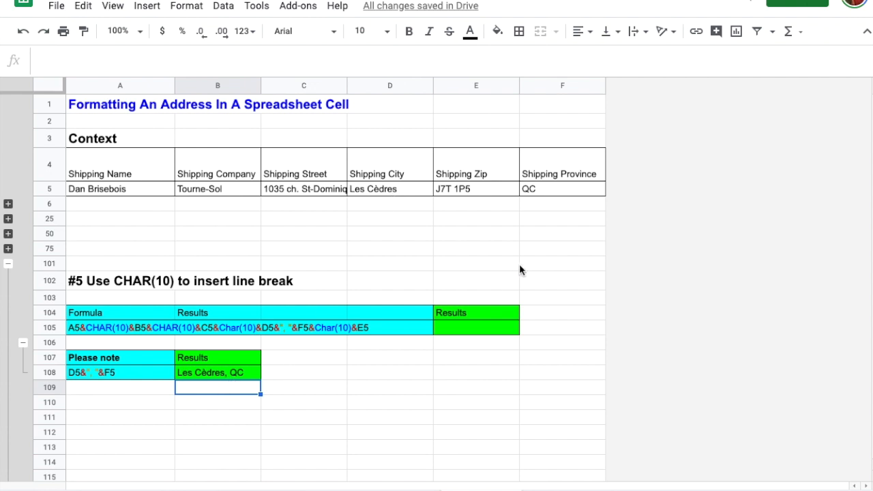
Step: Paste A105's address text after = in E105 to build the row 5 multi-line address
{"action": "left_click", "coordinate": [551, 194]}
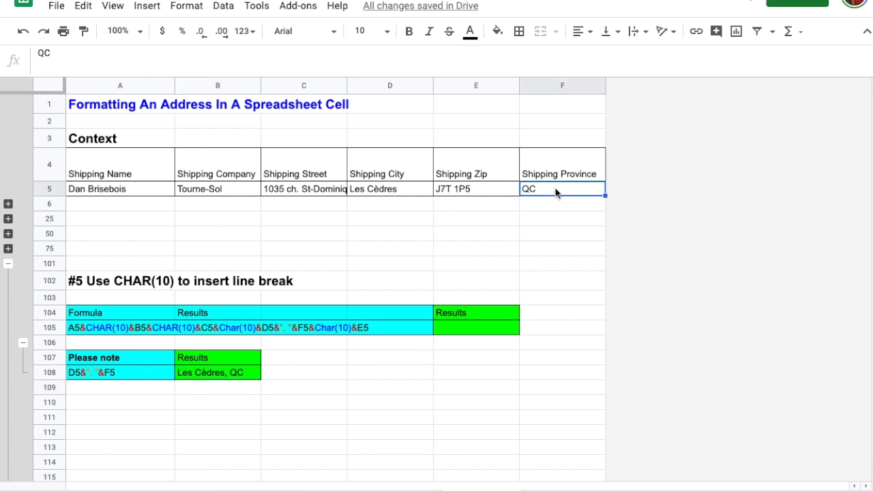
{"action": "left_click", "coordinate": [110, 328]}
{"action": "key", "text": "ctrl+c"}
{"action": "left_click", "coordinate": [450, 324]}
{"action": "type", "text": "="}
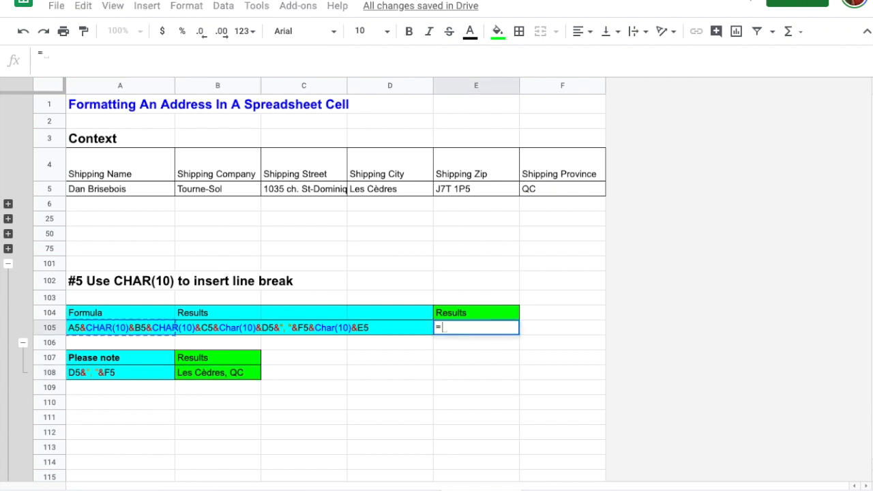
{"action": "key", "text": "ctrl+v"}
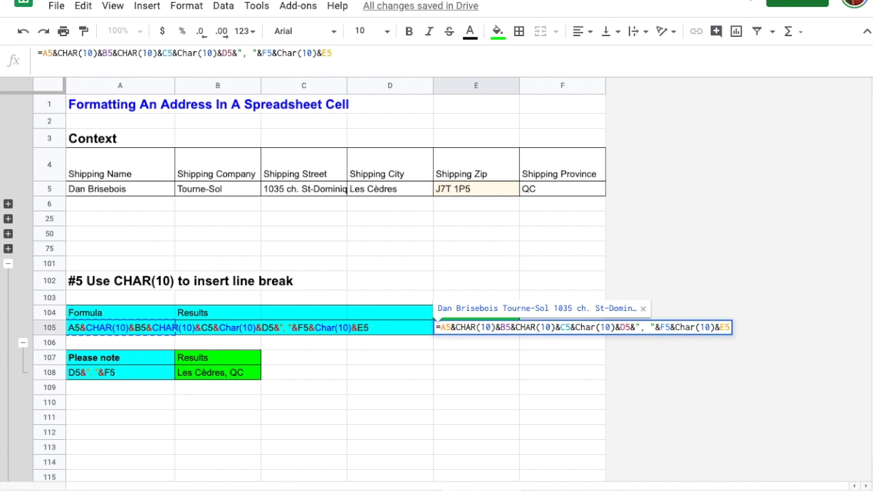
{"action": "key", "text": "Return"}
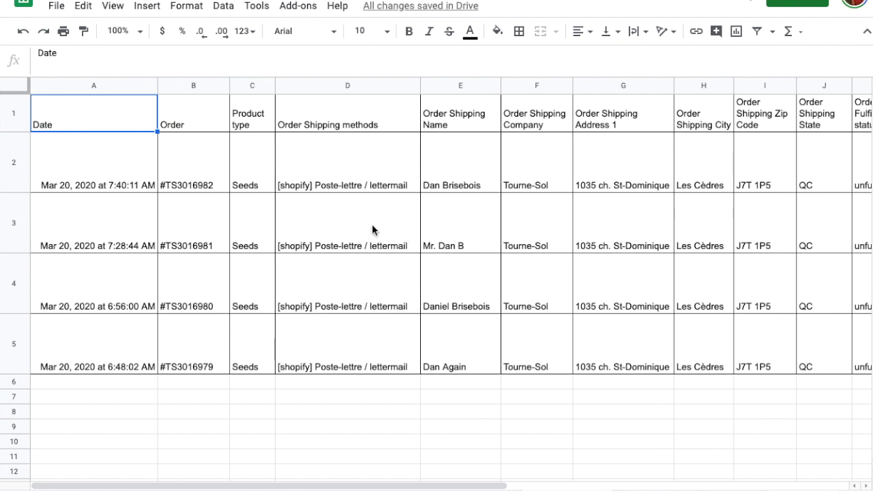
{"action": "left_click", "coordinate": [96, 85]}
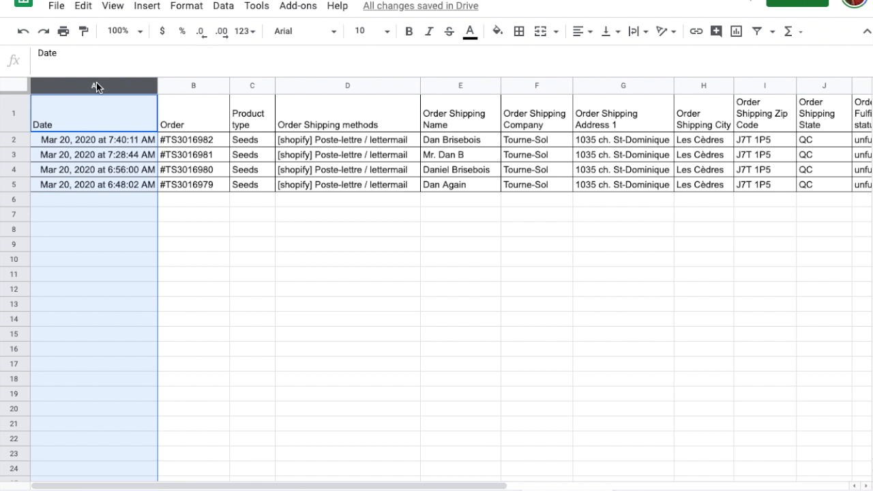
{"action": "left_click", "coordinate": [191, 84]}
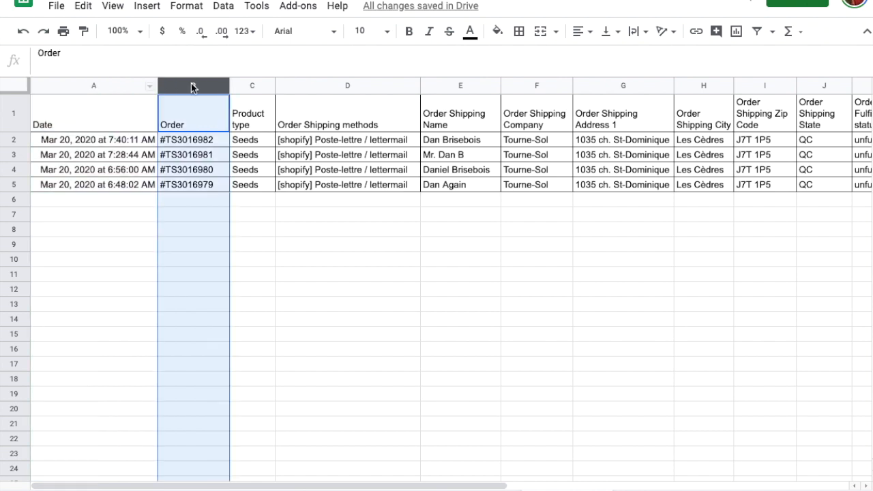
{"action": "left_click", "coordinate": [252, 86]}
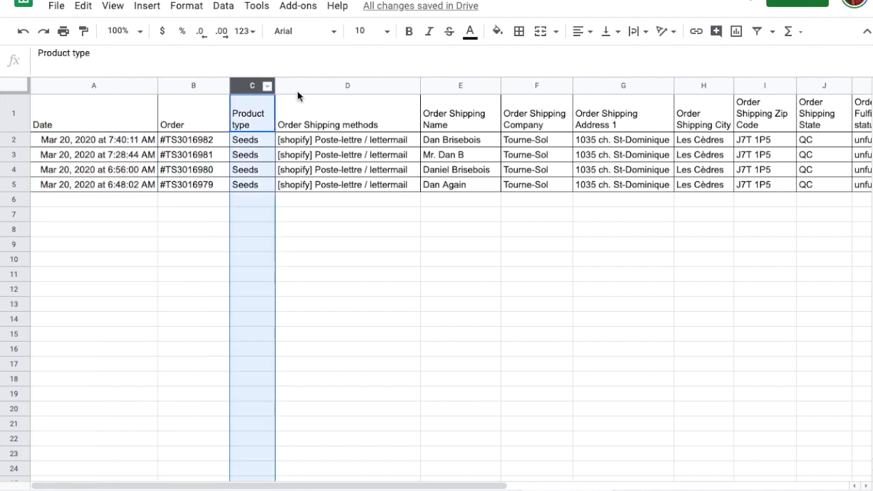
{"action": "left_click", "coordinate": [330, 85]}
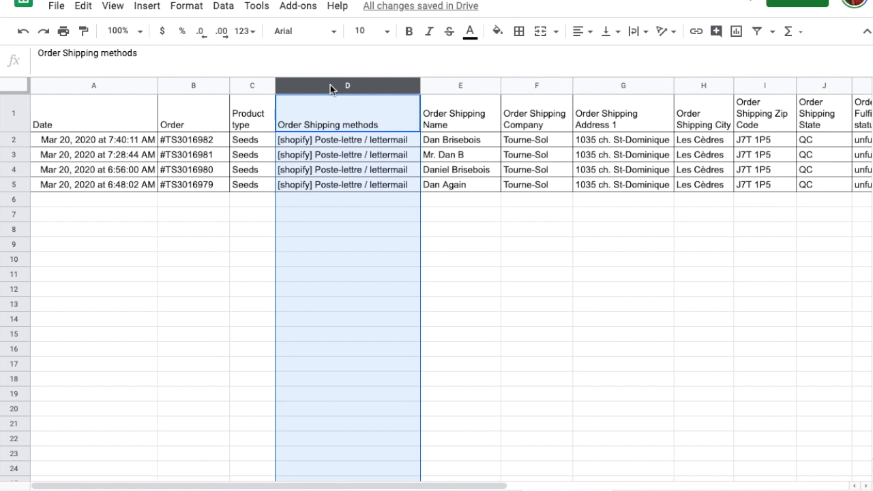
{"action": "left_click", "coordinate": [450, 86]}
{"action": "scroll", "coordinate": [463, 120], "scroll_direction": "right", "scroll_amount": 6}
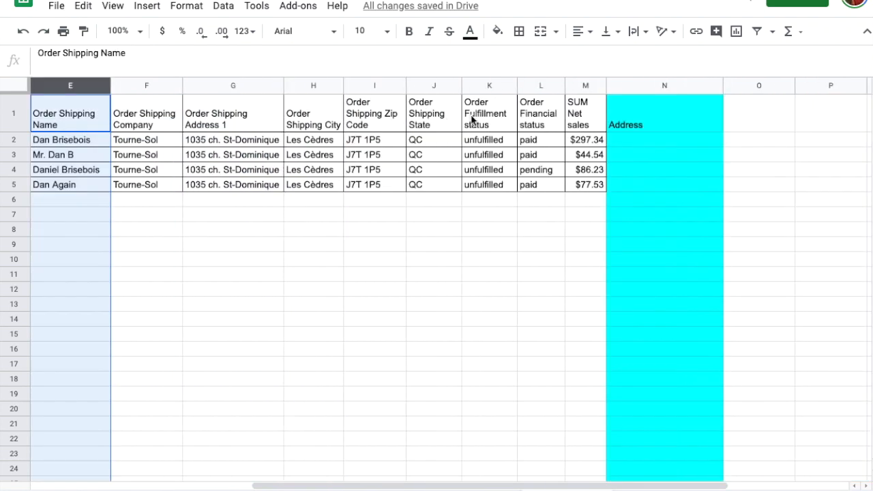
{"action": "left_click", "coordinate": [436, 87]}
{"action": "left_click", "coordinate": [189, 83], "text": "shift"}
{"action": "left_click", "coordinate": [489, 85]}
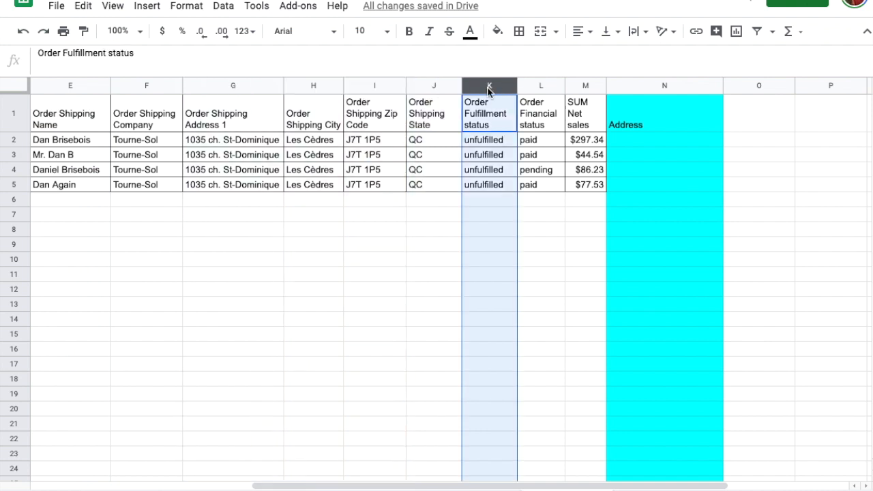
{"action": "left_click", "coordinate": [540, 86]}
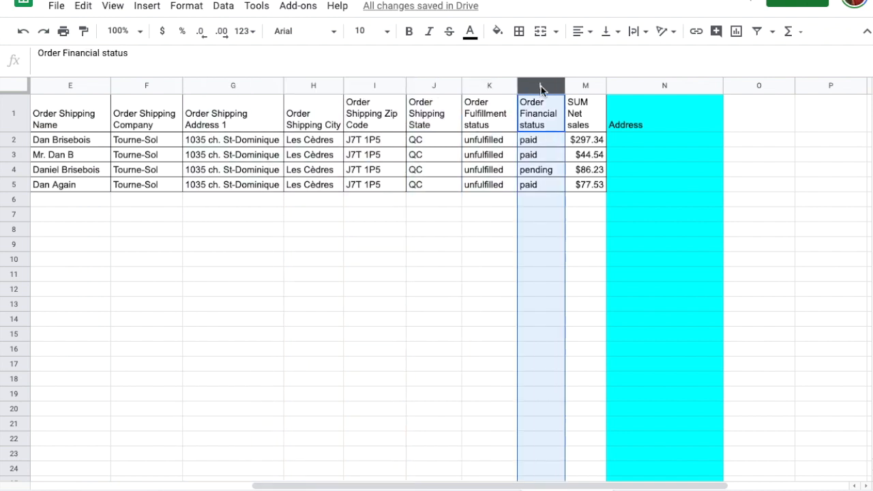
{"action": "left_click", "coordinate": [583, 87]}
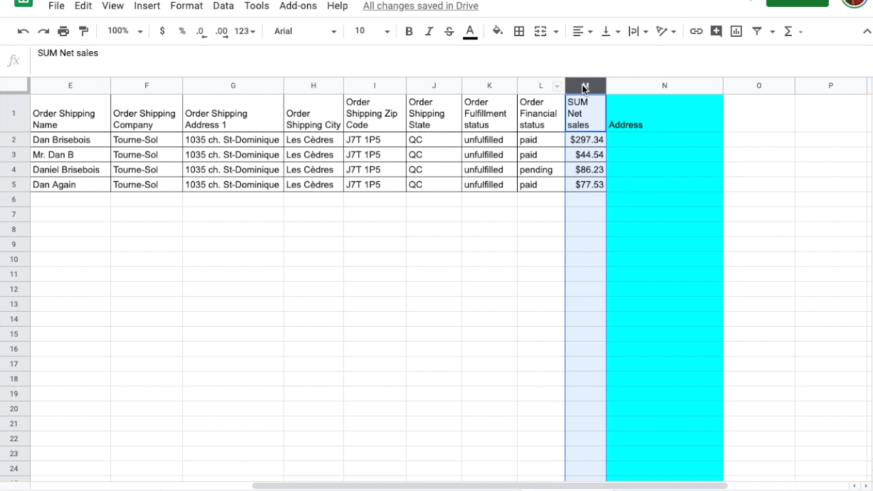
{"action": "left_click", "coordinate": [633, 140]}
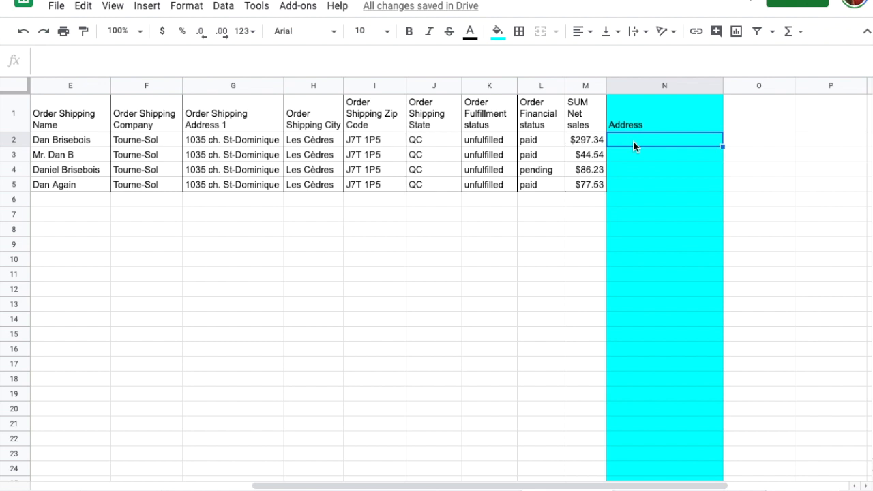
Step: Enter =E2&CHAR(10)&F2&CHAR(10)&G2&CHAR(10)&H2&", "&J2&CHAR(10)&I2 in N2
{"action": "type", "text": "="}
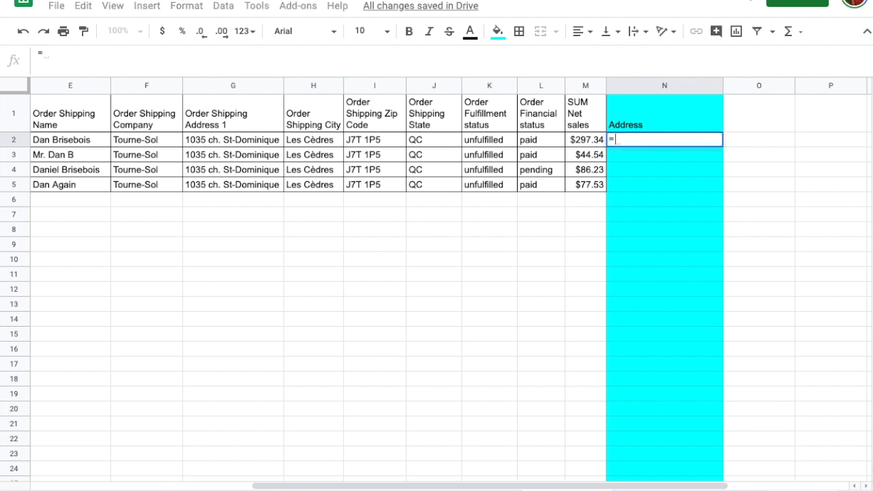
{"action": "left_click", "coordinate": [73, 140]}
{"action": "type", "text": "&"}
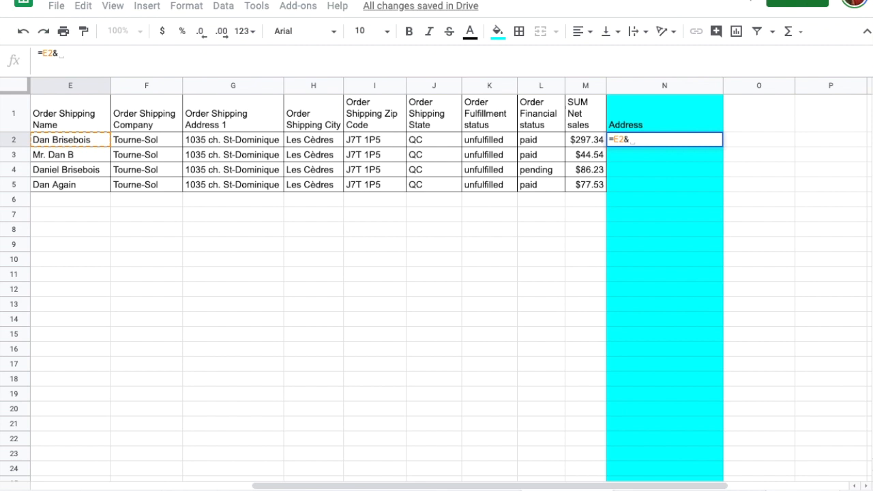
{"action": "type", "text": "CHar(10)"}
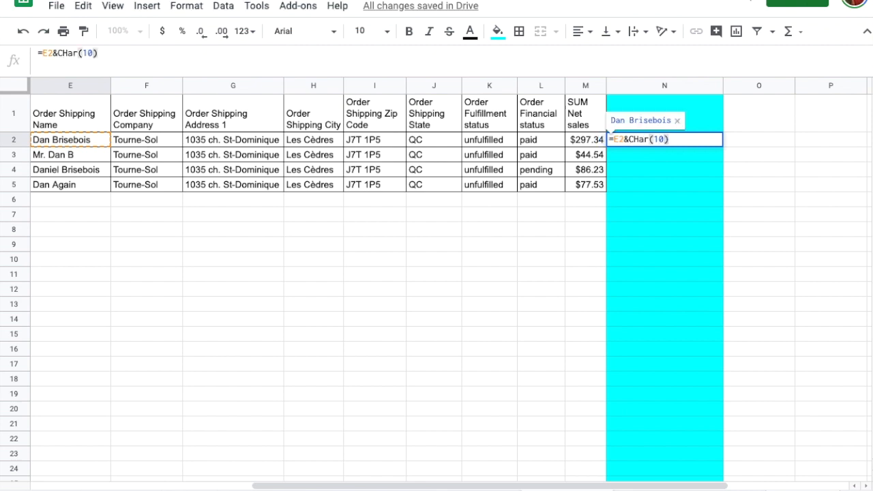
{"action": "type", "text": "&F"}
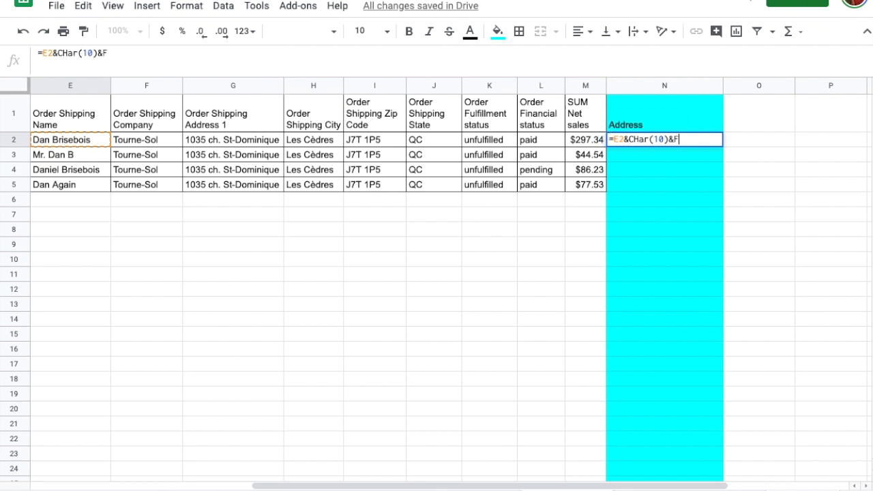
{"action": "type", "text": "2&CHar(10)"}
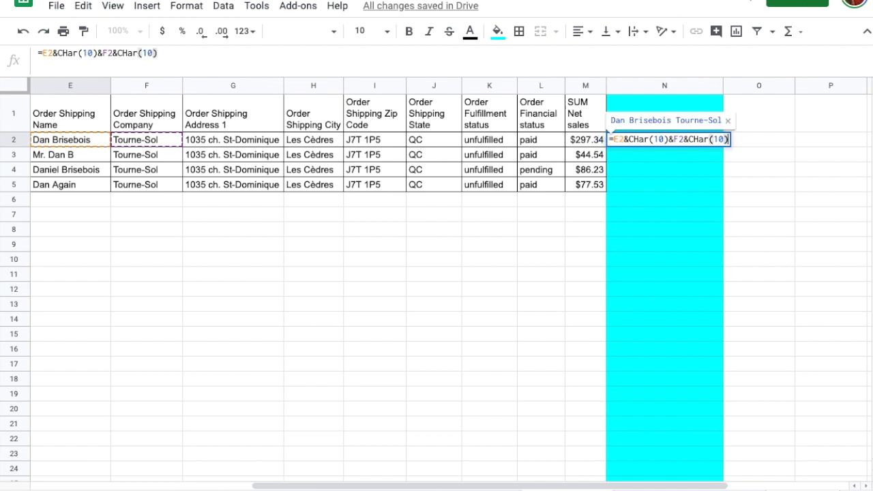
{"action": "type", "text": "&G2&Char(1"}
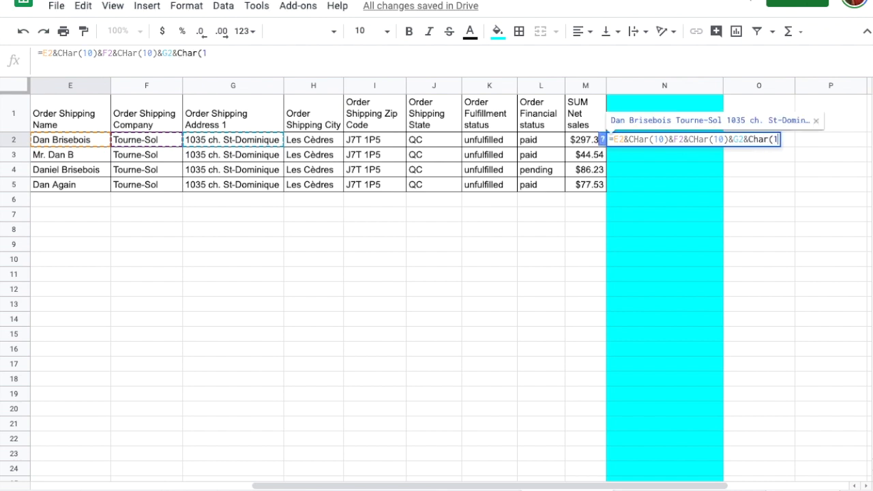
{"action": "type", "text": "0)&H2"}
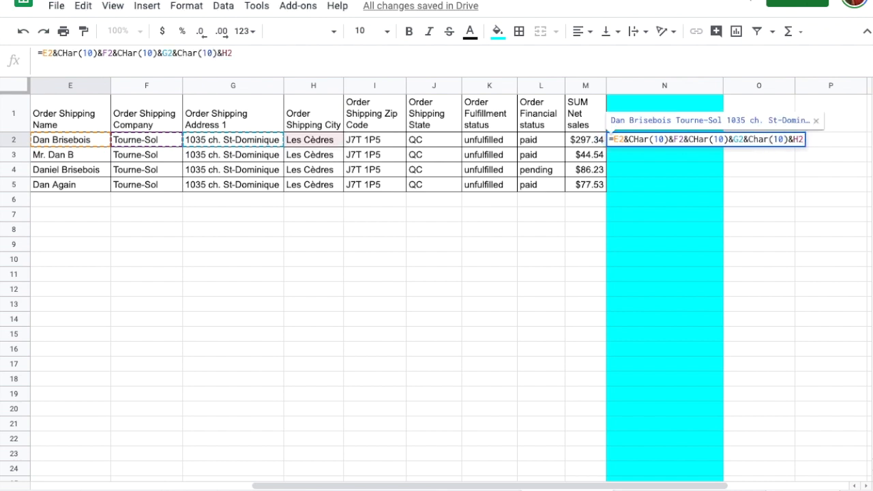
{"action": "type", "text": "&"}
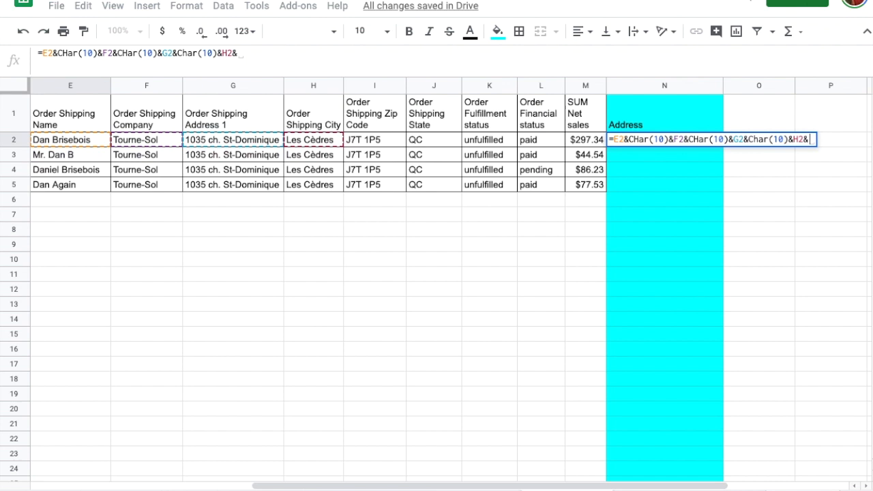
{"action": "type", "text": "\","}
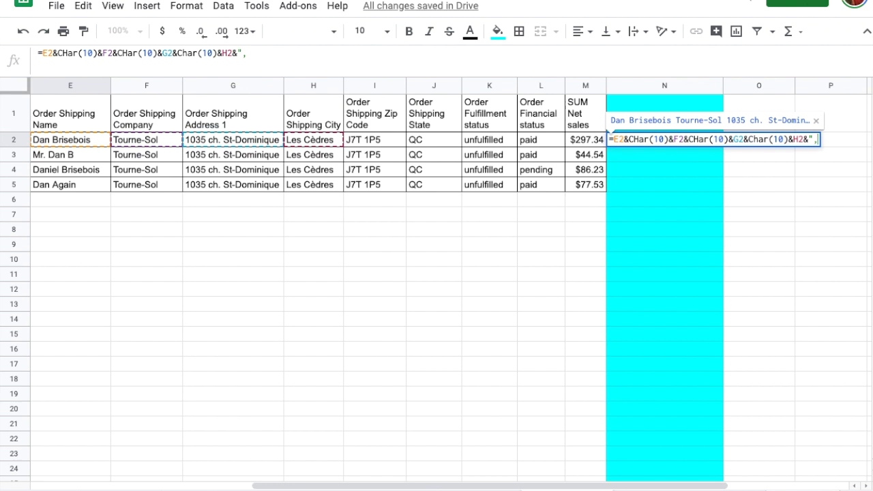
{"action": "type", "text": " \"&J2"}
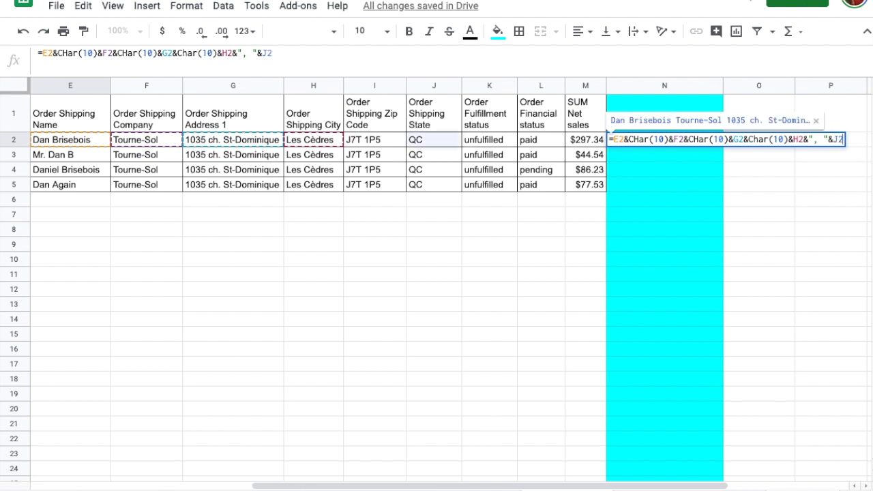
{"action": "type", "text": "&Char(10"}
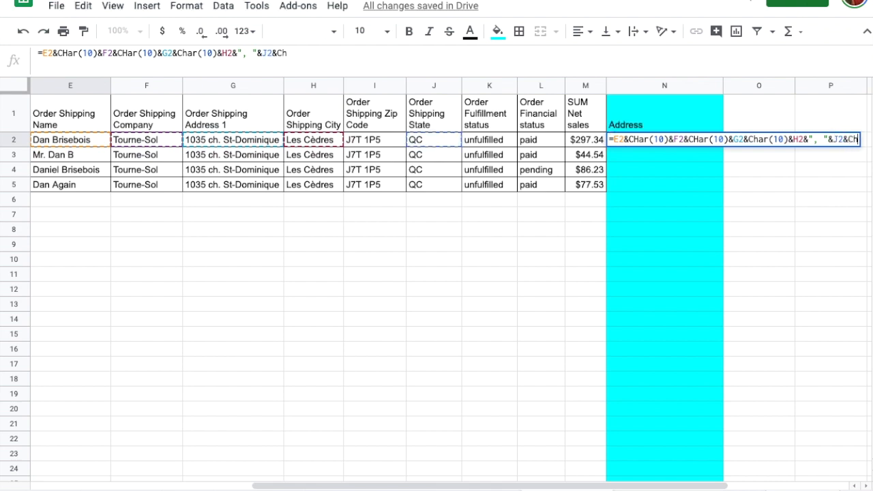
{"action": "type", "text": ")&"}
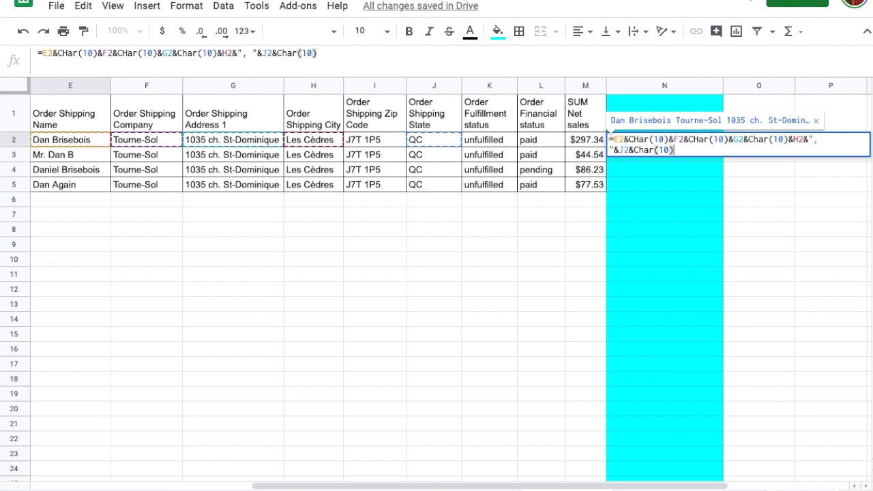
{"action": "type", "text": "I2"}
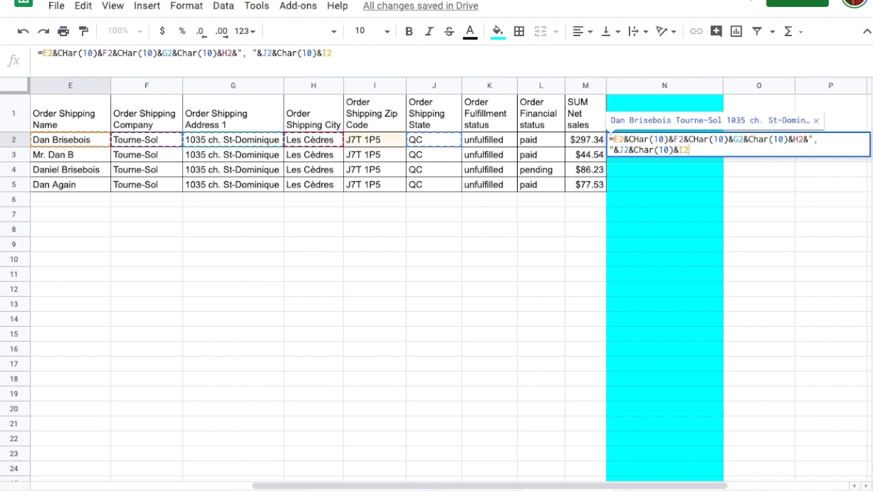
{"action": "key", "text": "Return"}
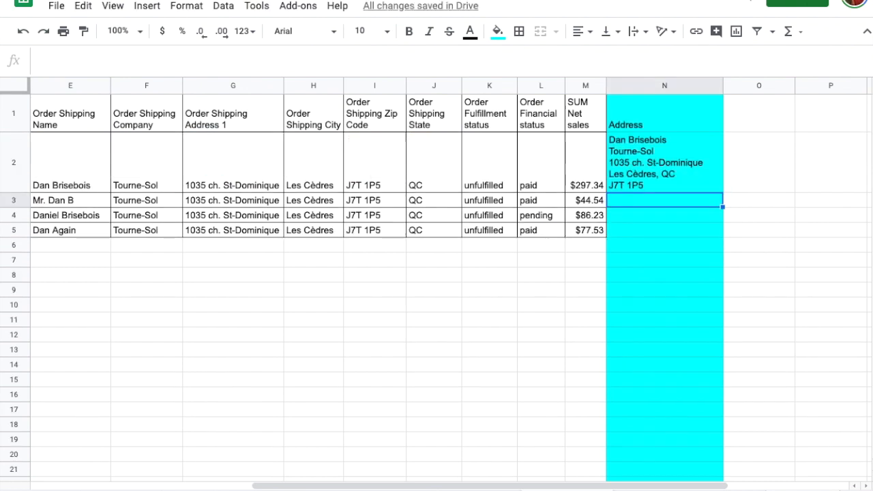
Step: Fill the N2 address formula down to N5, then copy N2
{"action": "key", "text": "Up"}
{"action": "left_click_drag", "start_coordinate": [723, 192], "coordinate": [713, 236]}
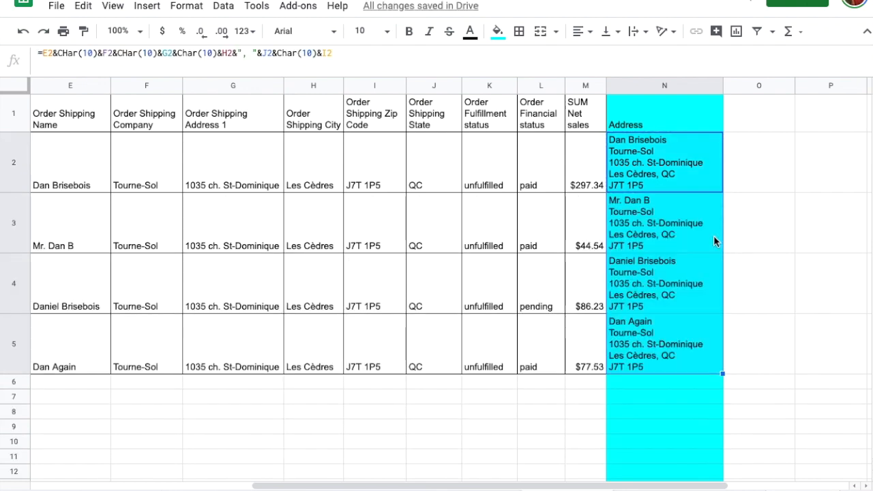
{"action": "left_click", "coordinate": [685, 163]}
{"action": "key", "text": "ctrl+c"}
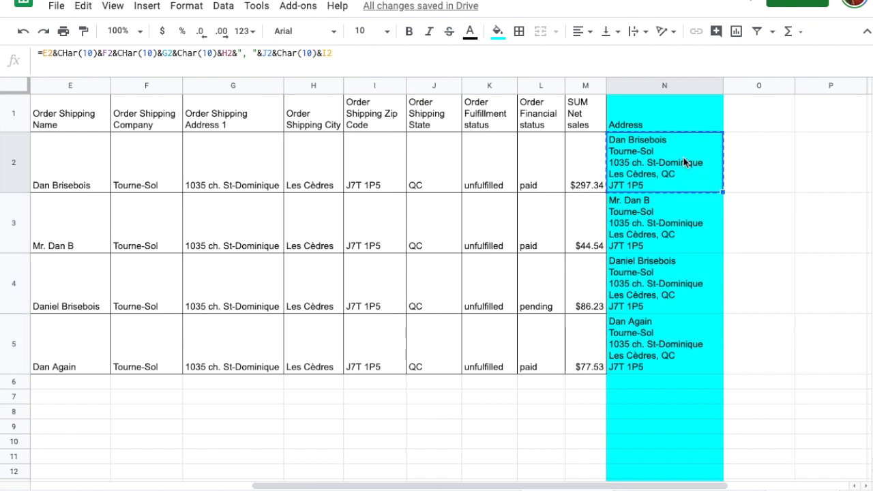